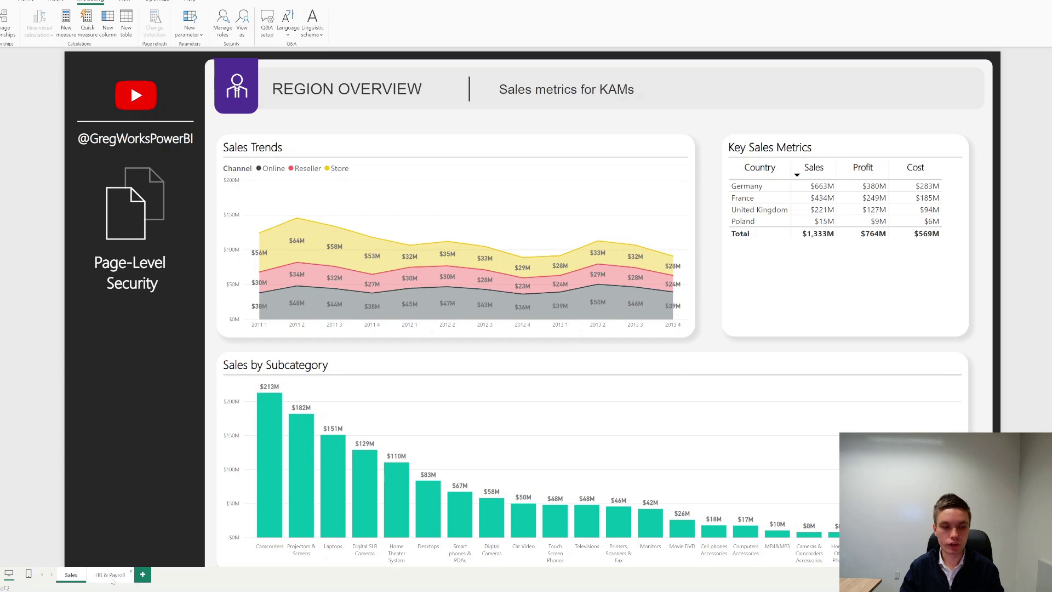
Look over the Sales and HR & Payroll report pages without any role applied
key(ctrl+Page_Down)
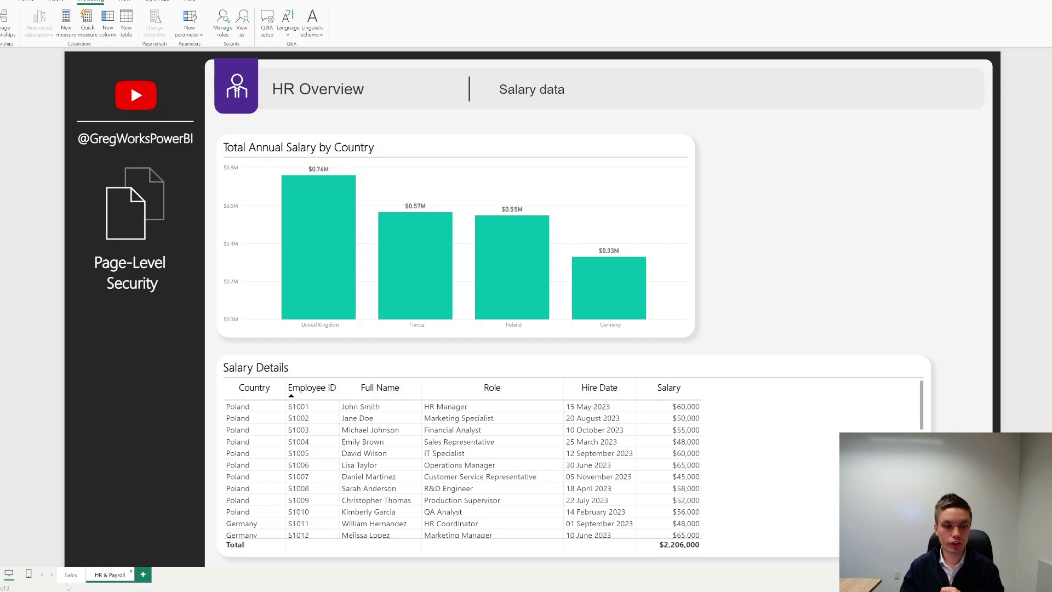
key(ctrl+Page_Up)
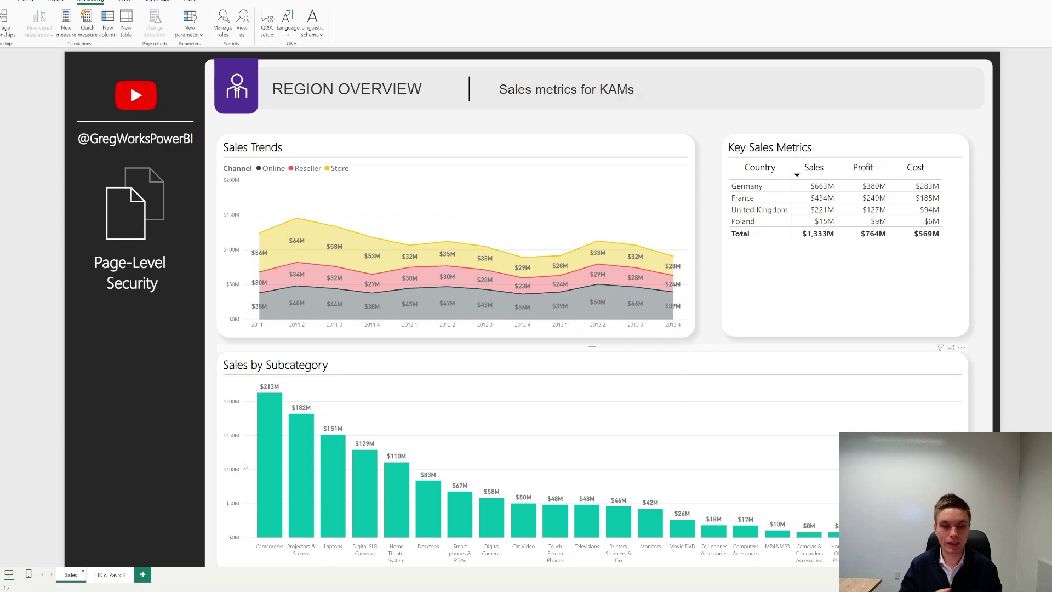
click(109, 576)
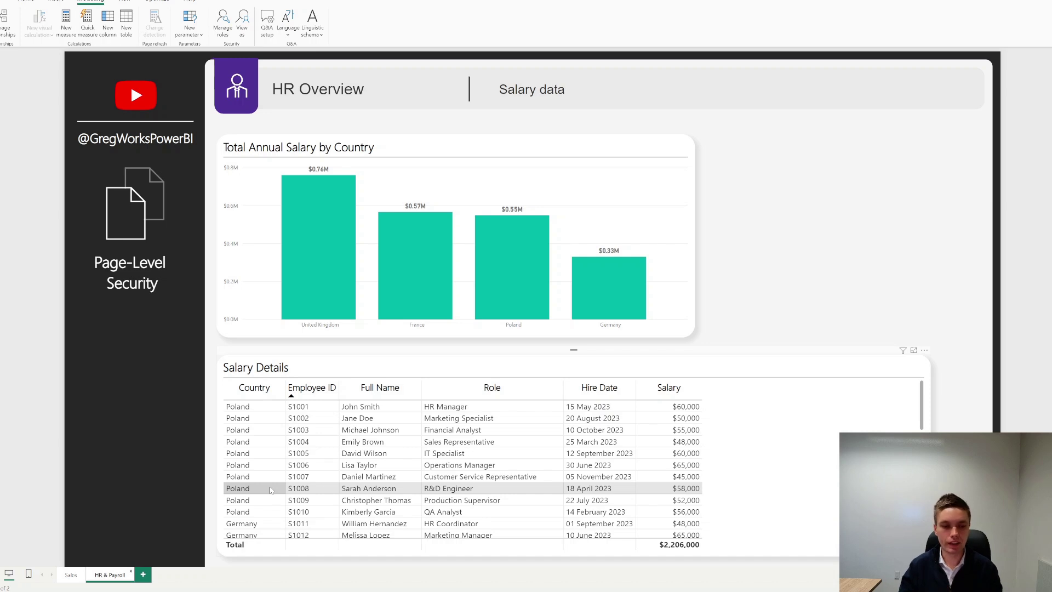
right_click(107, 574)
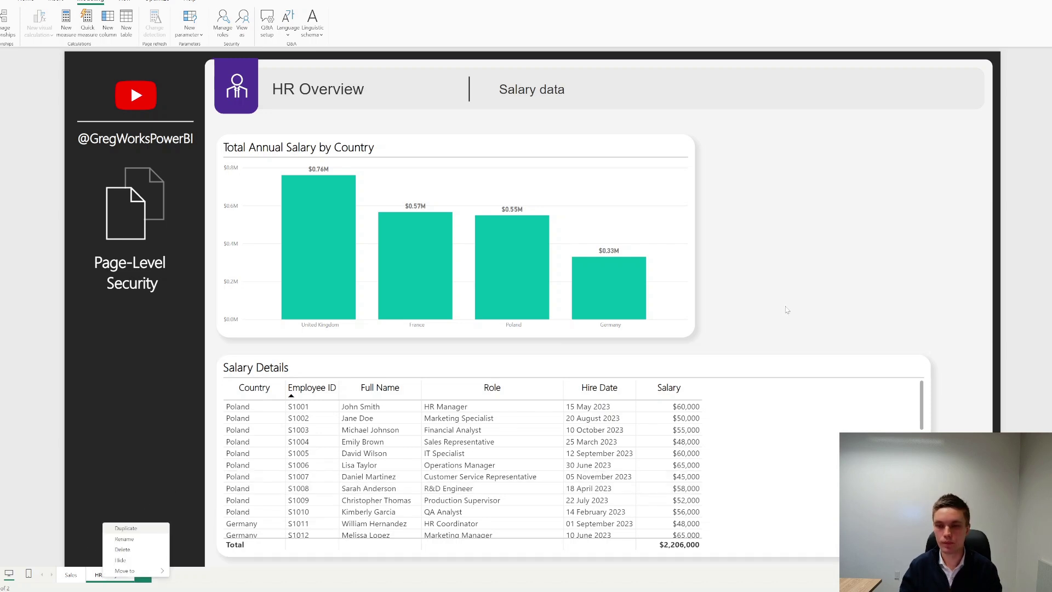
click(837, 308)
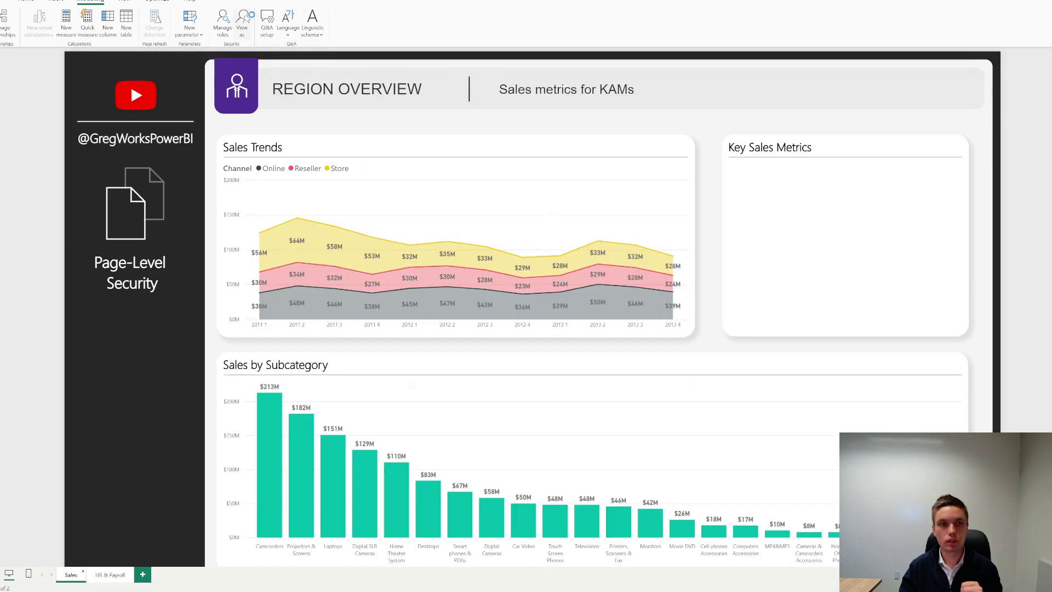
View the report as the KAM Poland role and check the Sales and HR & Payroll pages
click(243, 22)
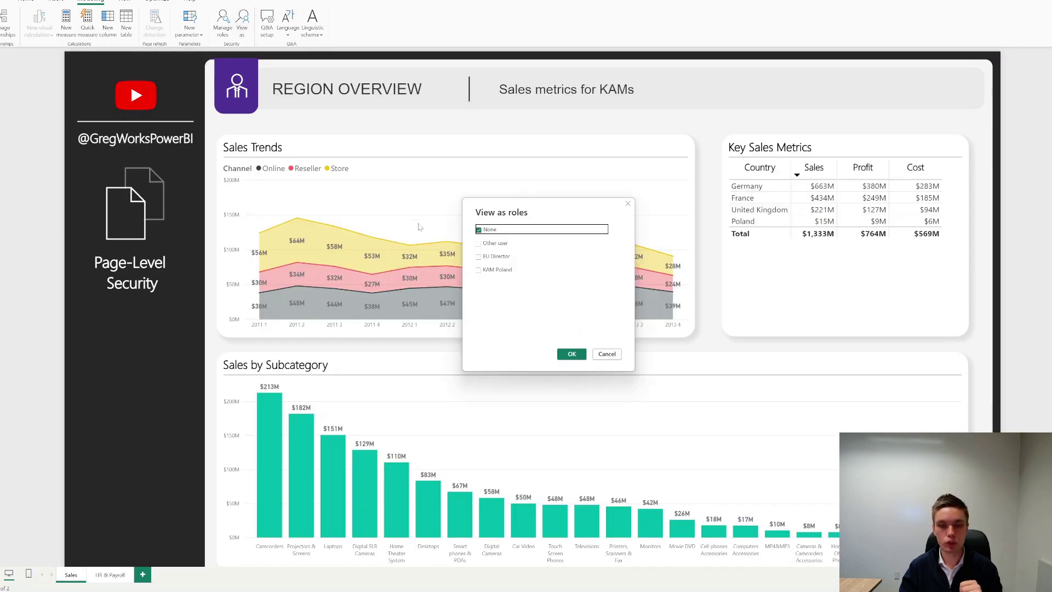
click(497, 271)
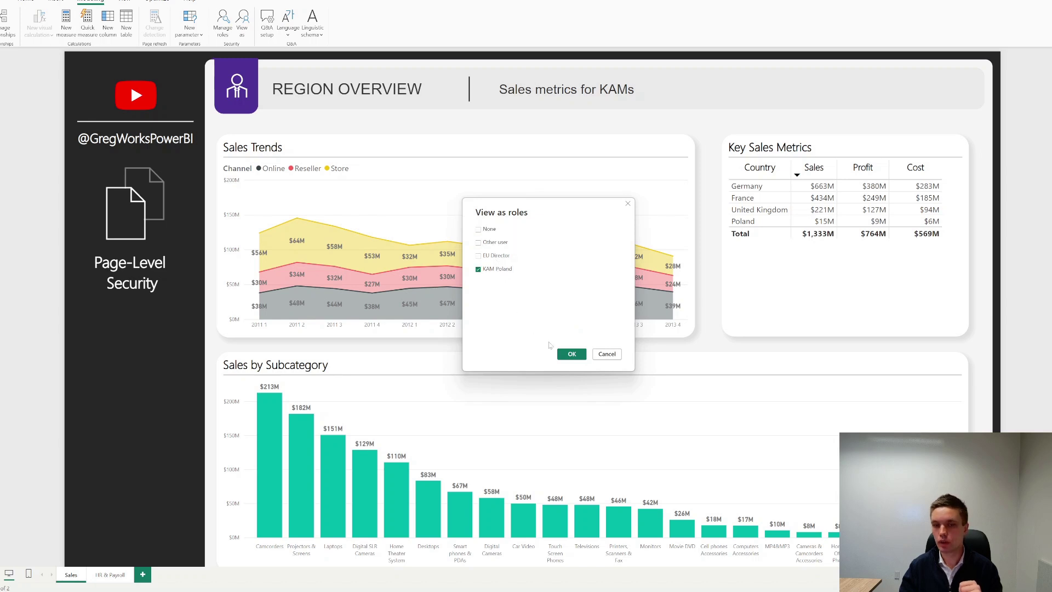
click(570, 355)
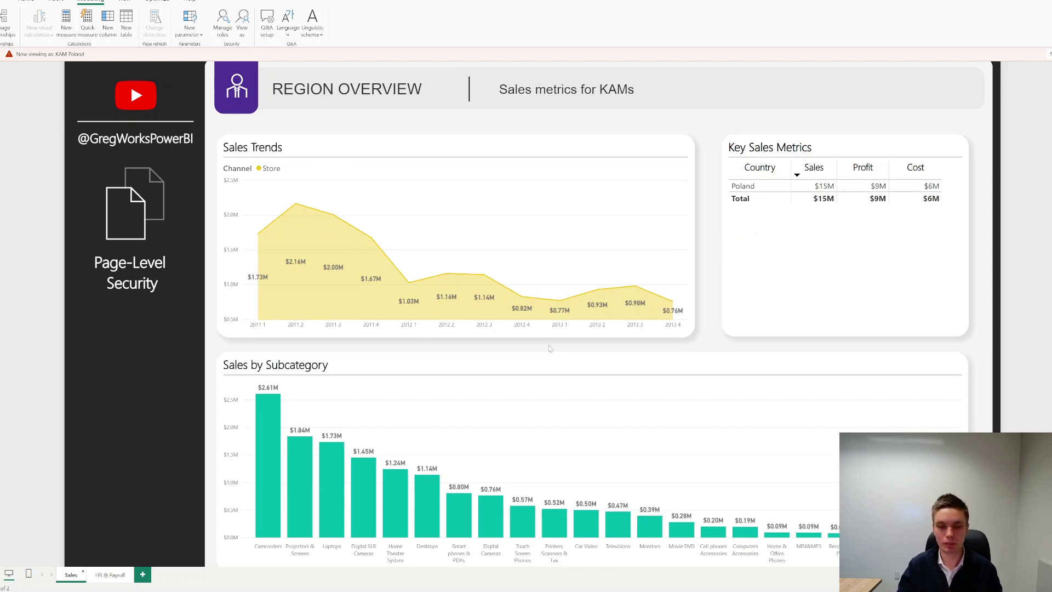
click(110, 574)
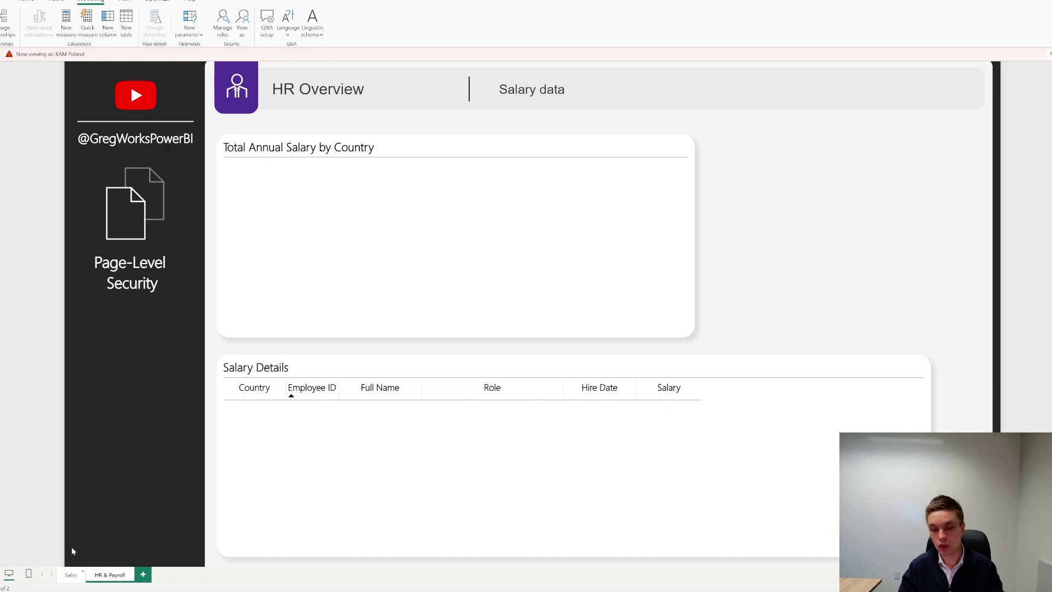
click(71, 574)
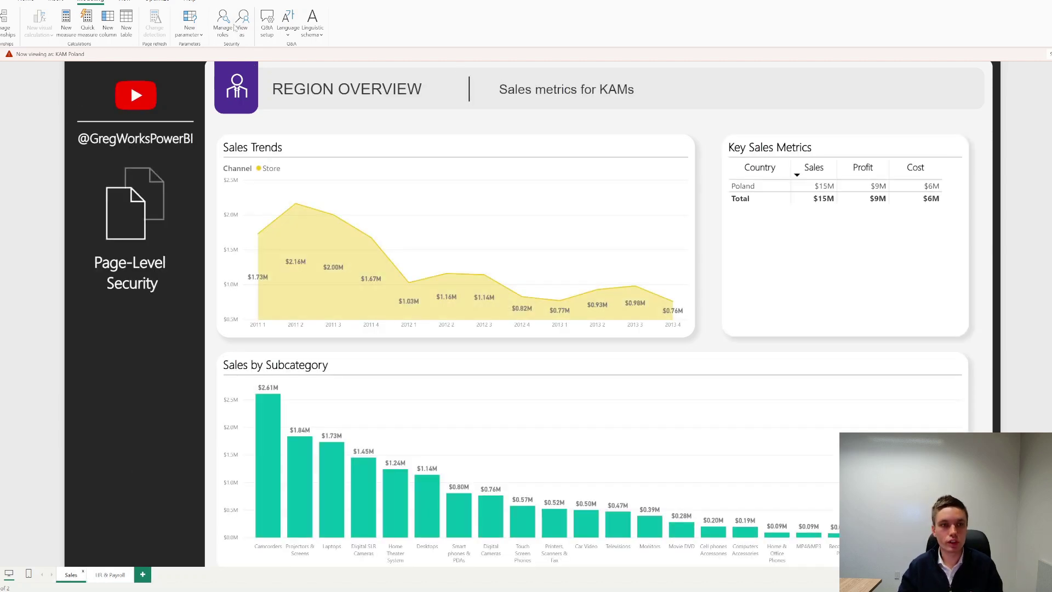
Switch the role preview from KAM Poland to EU Director
click(243, 30)
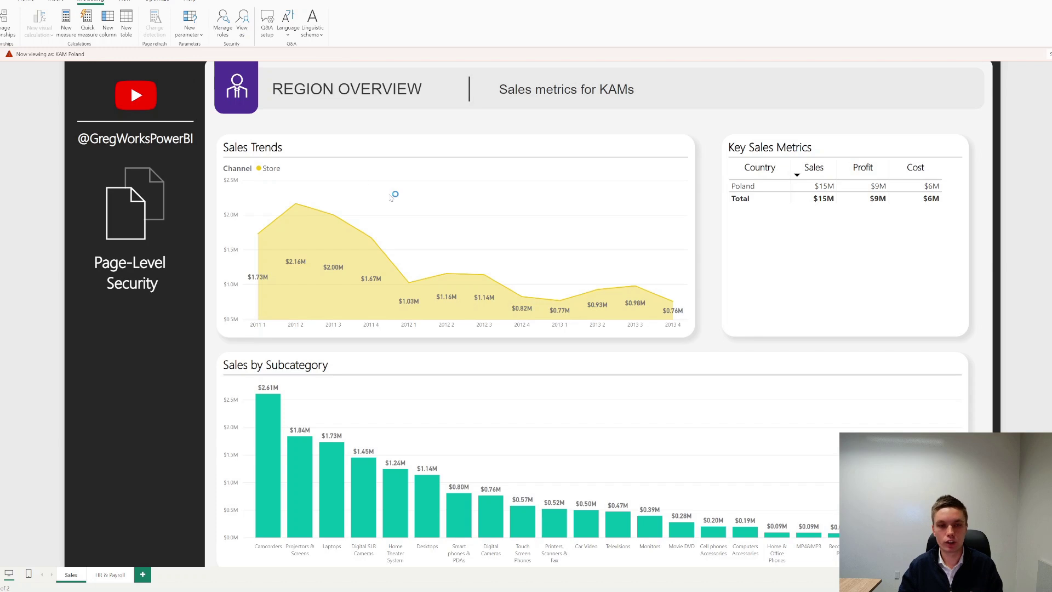
click(502, 257)
click(501, 269)
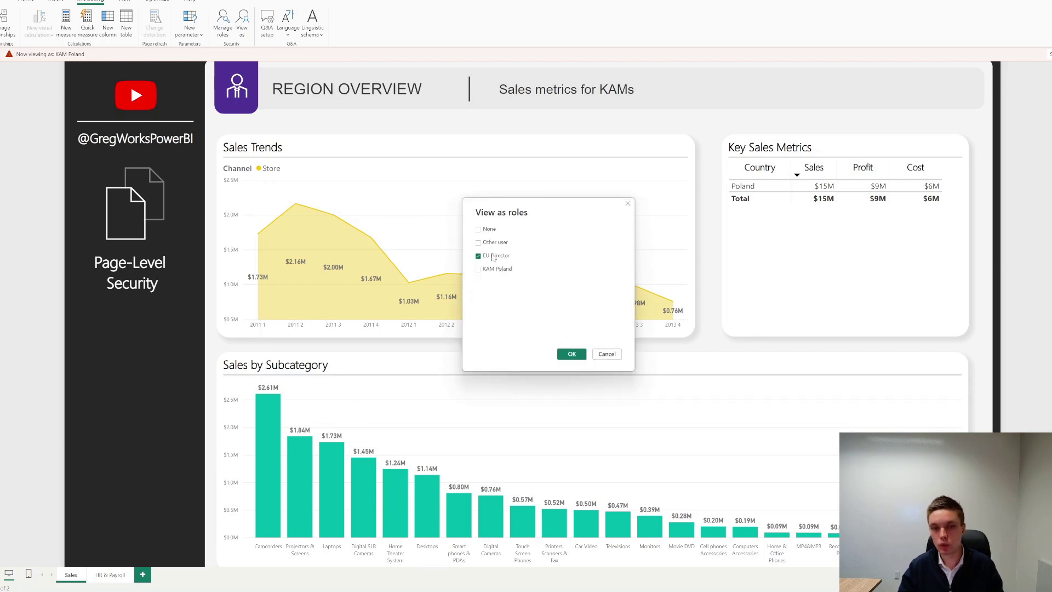
click(571, 354)
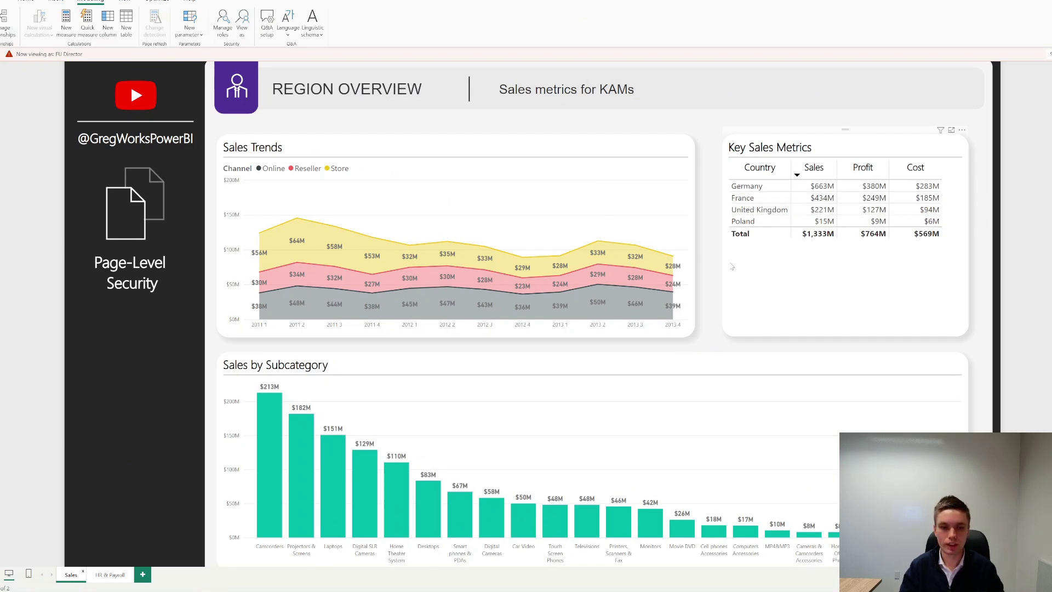
Check the HR & Payroll page's Salary Details table as EU Director and return to the Sales page
click(111, 575)
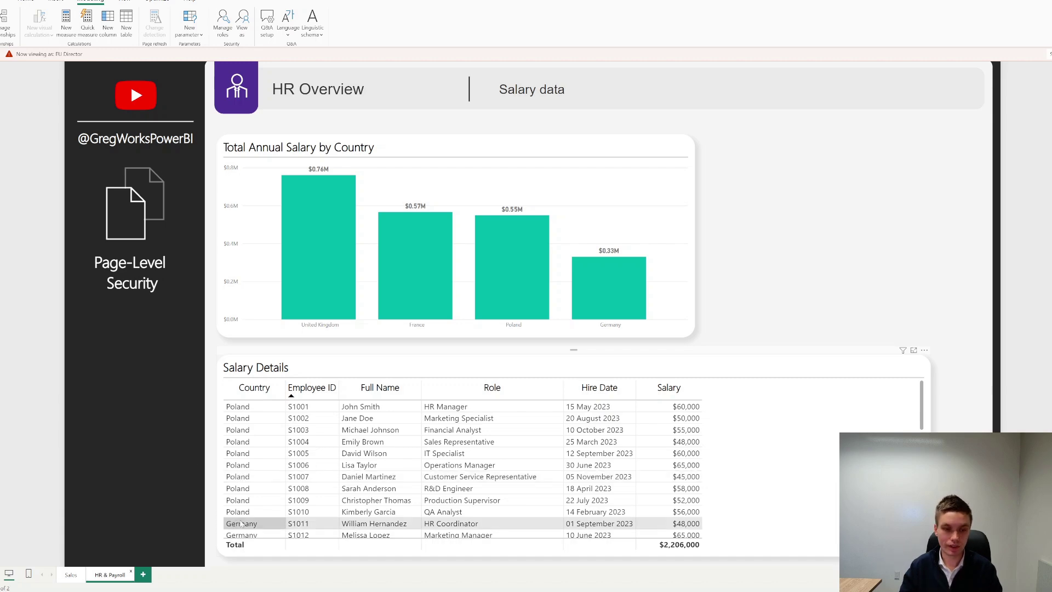
scroll(343, 453, down, 6)
scroll(341, 452, down, 3)
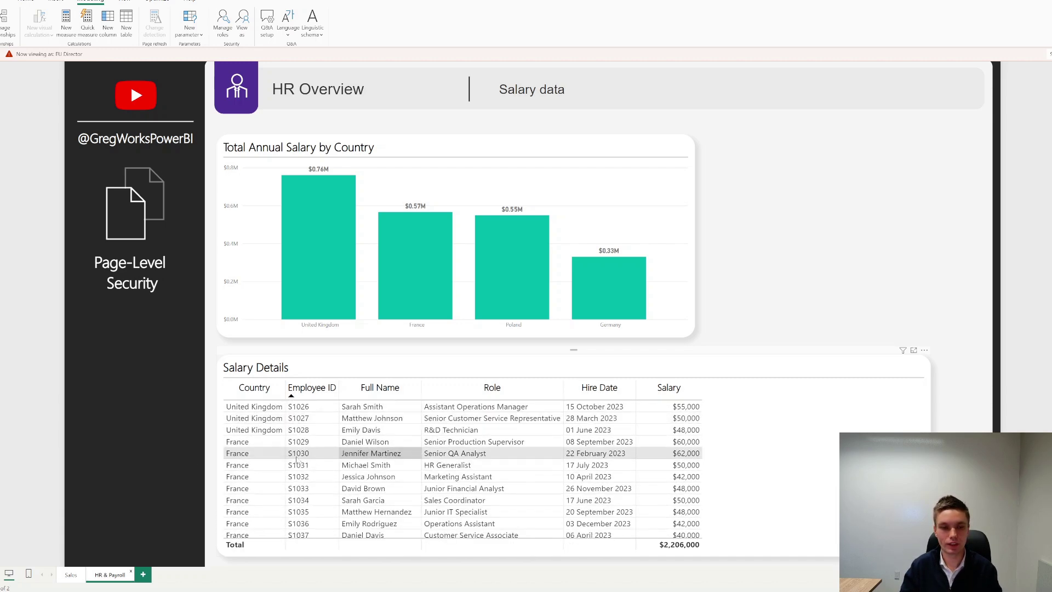
scroll(262, 440, up, 6)
scroll(264, 442, up, 4)
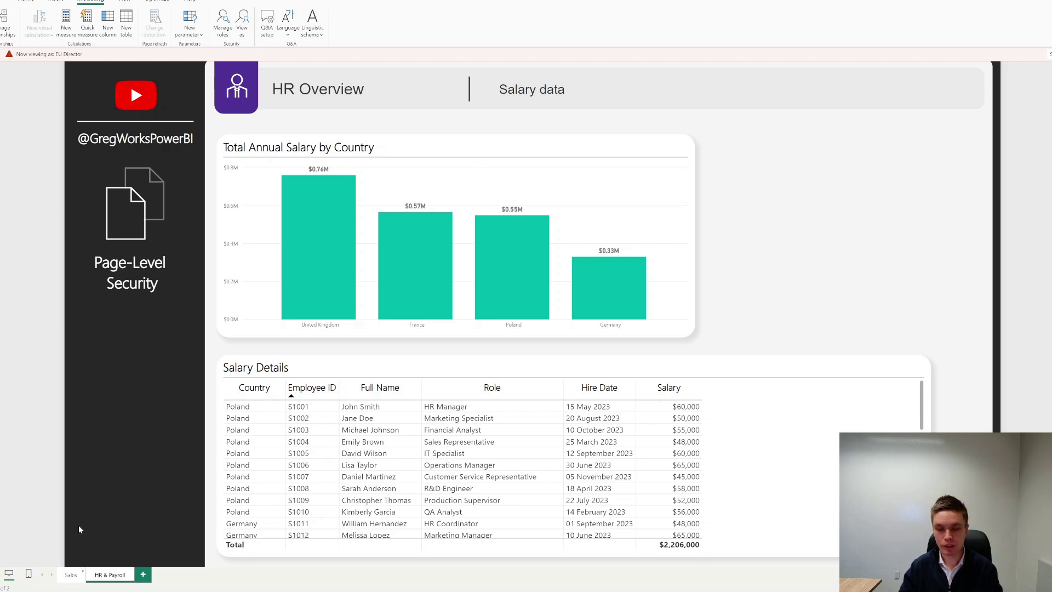
click(71, 574)
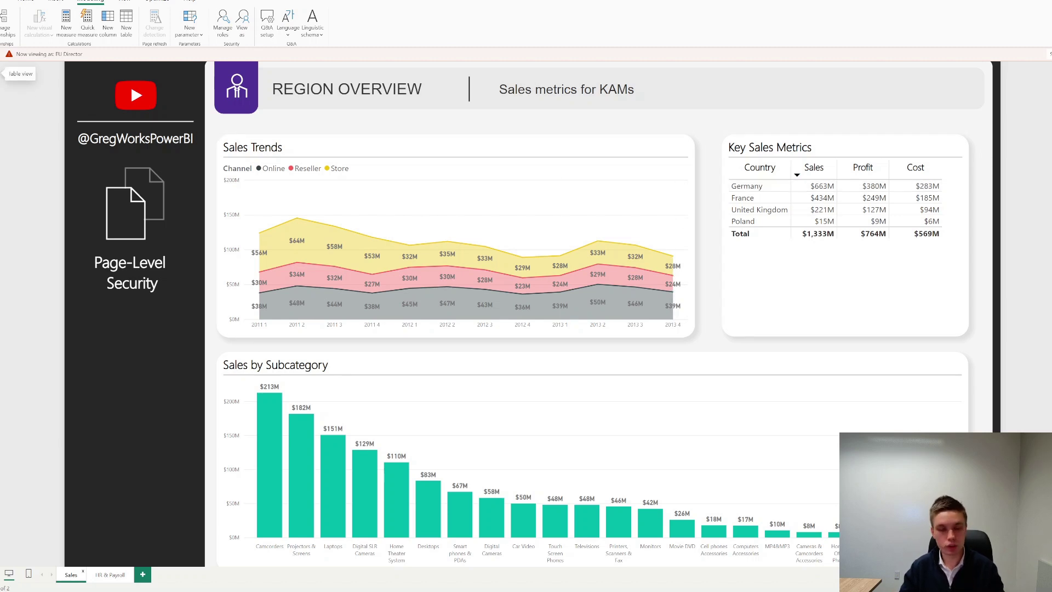
Show the t_UserAccess table, stop viewing as EU Director, and examine how Country, AccessScope and Role are mapped
click(9, 69)
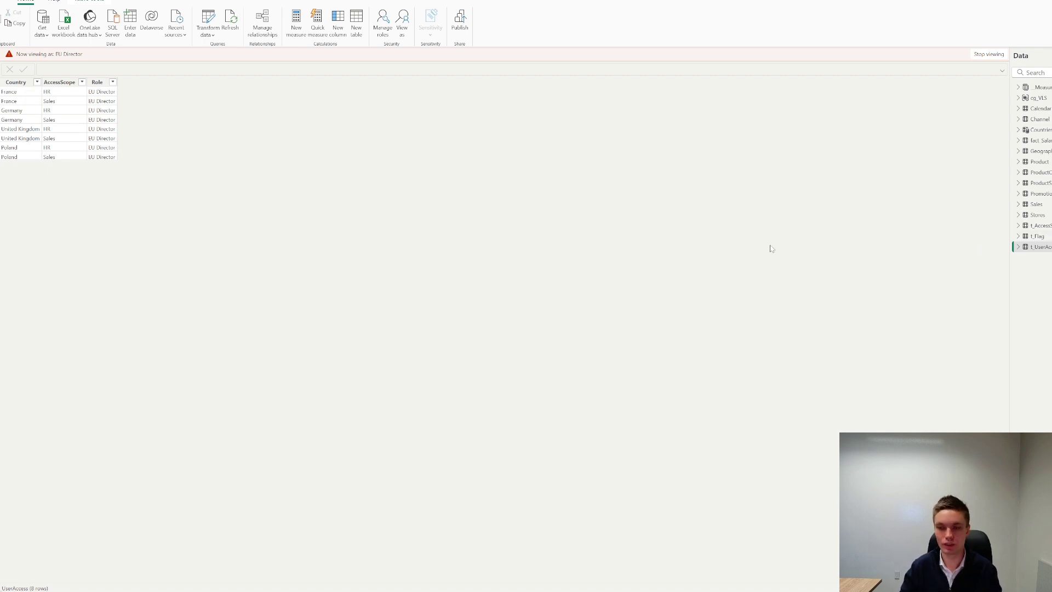
click(989, 55)
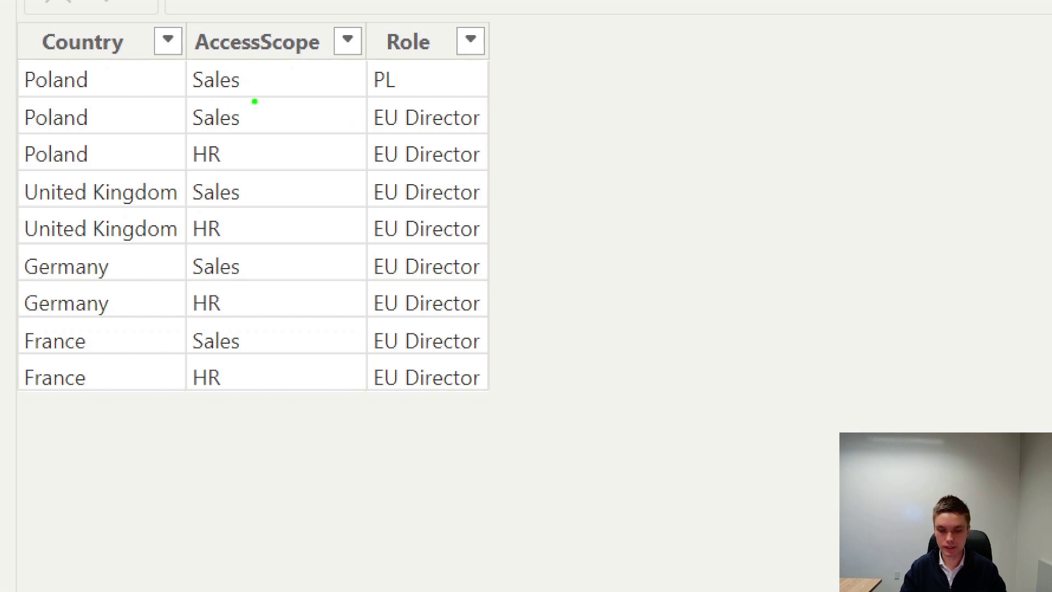
mouse_move(217, 100)
mouse_down()
mouse_move(275, 96)
mouse_move(276, 80)
mouse_up()
drag(216, 171, 280, 143)
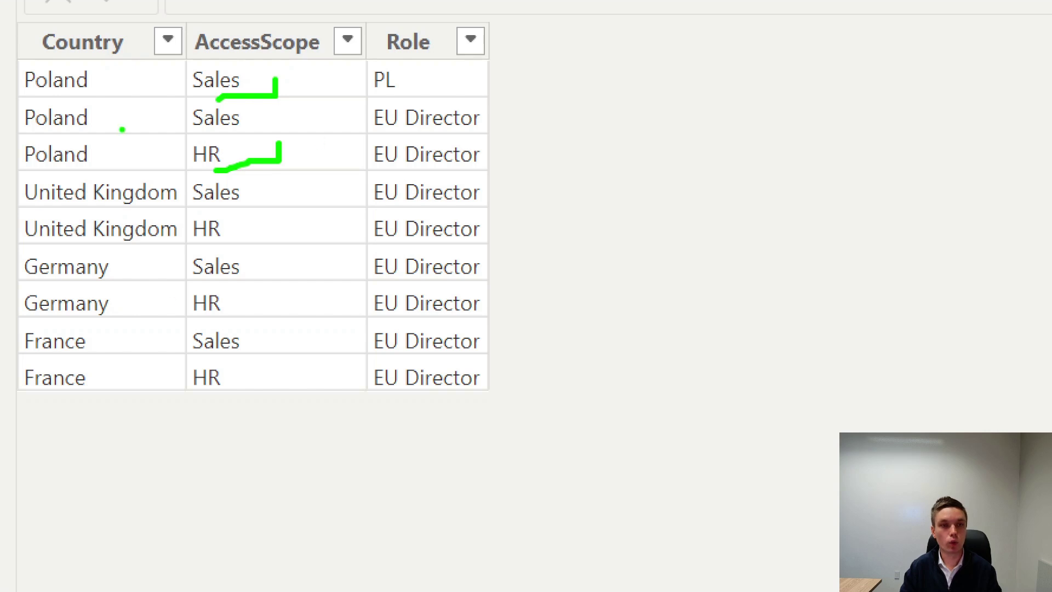
mouse_move(384, 97)
mouse_down()
mouse_move(428, 97)
mouse_move(426, 83)
mouse_up()
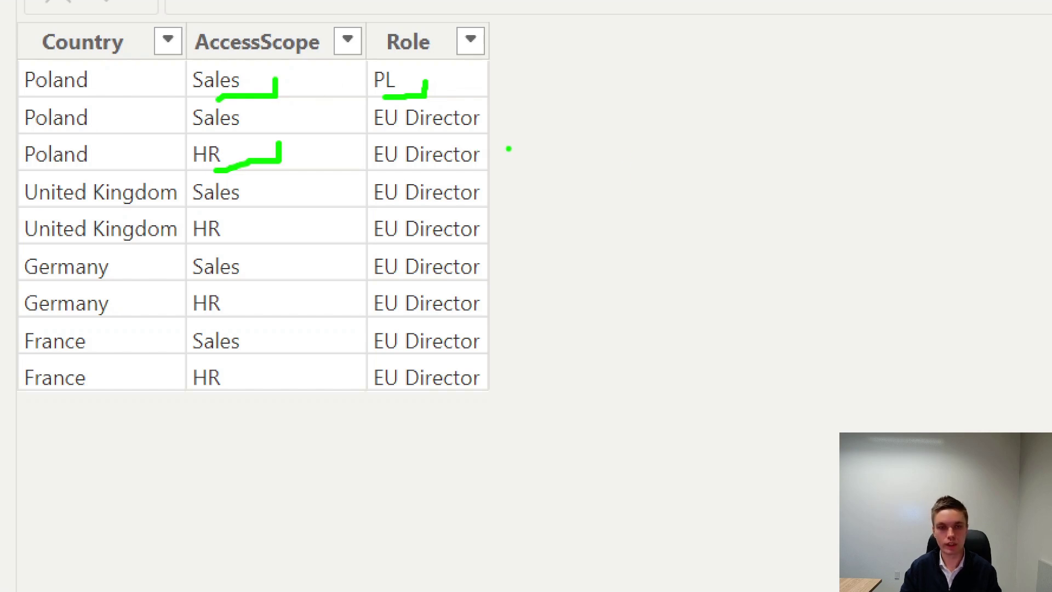
mouse_move(507, 111)
mouse_down()
mouse_move(526, 237)
mouse_move(527, 376)
mouse_move(493, 398)
mouse_up()
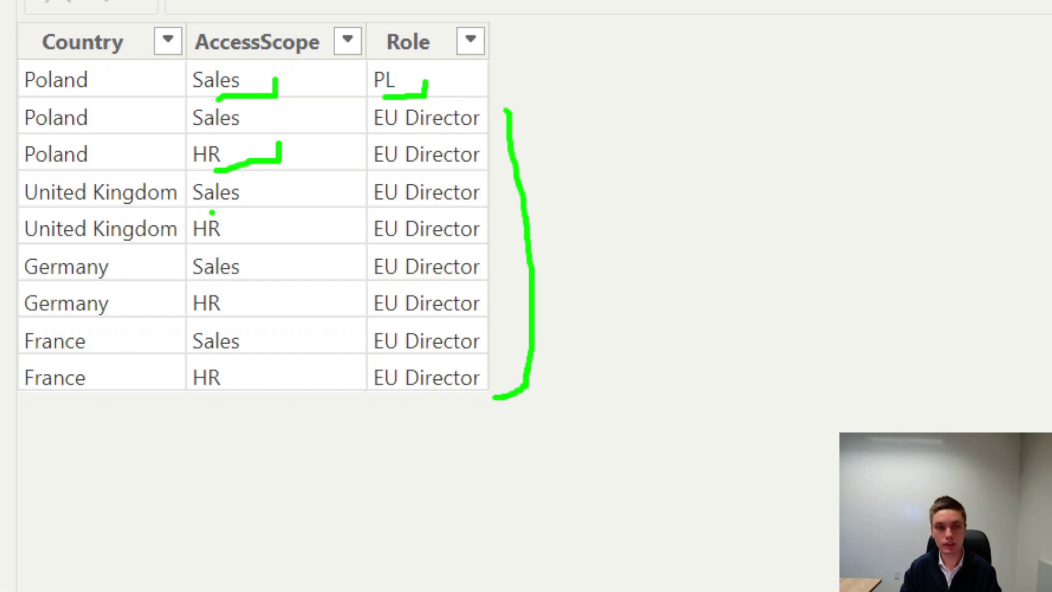
key(Escape)
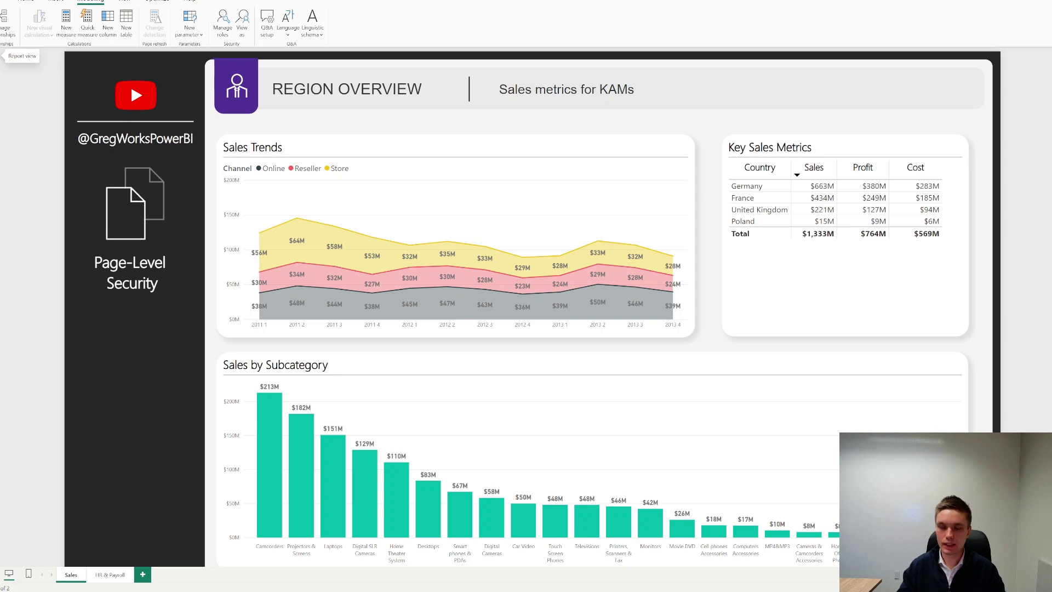
Expand the filter and field lists in the report and compare the page-level AccessScope filters on Sales and HR & Payroll
click(1051, 56)
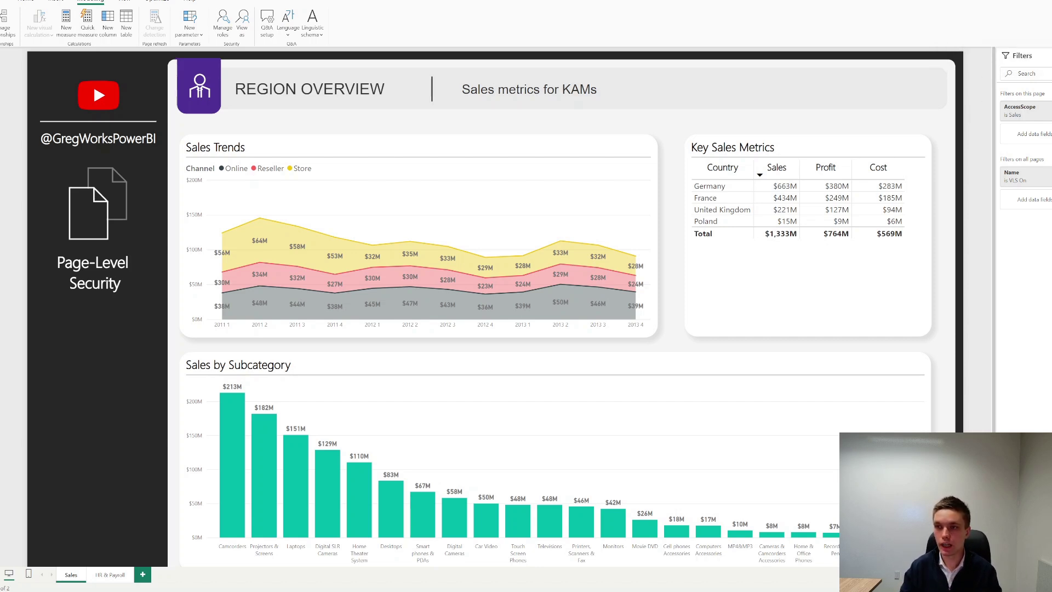
click(1051, 55)
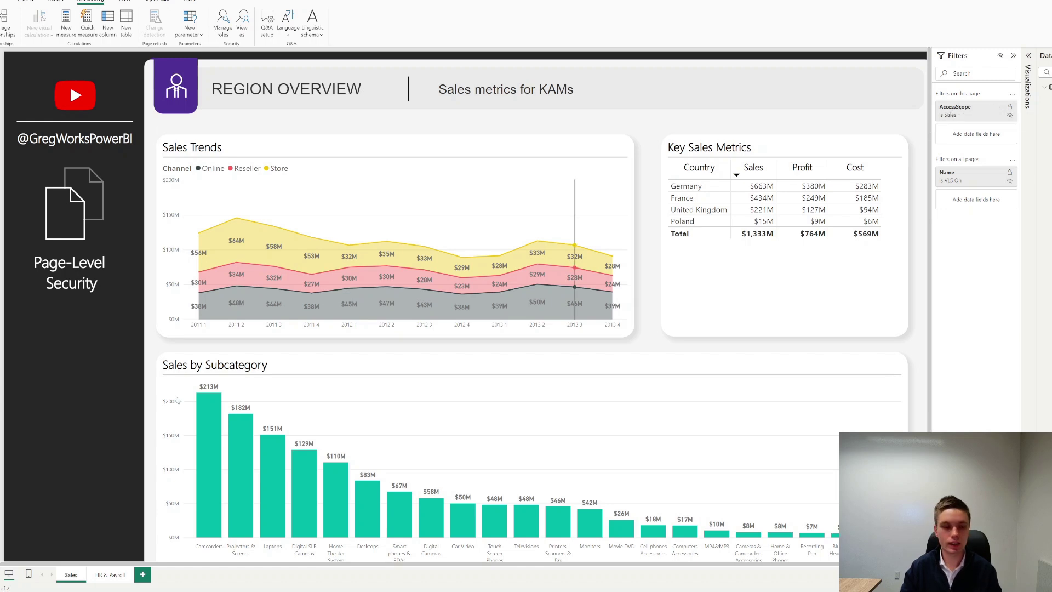
click(112, 575)
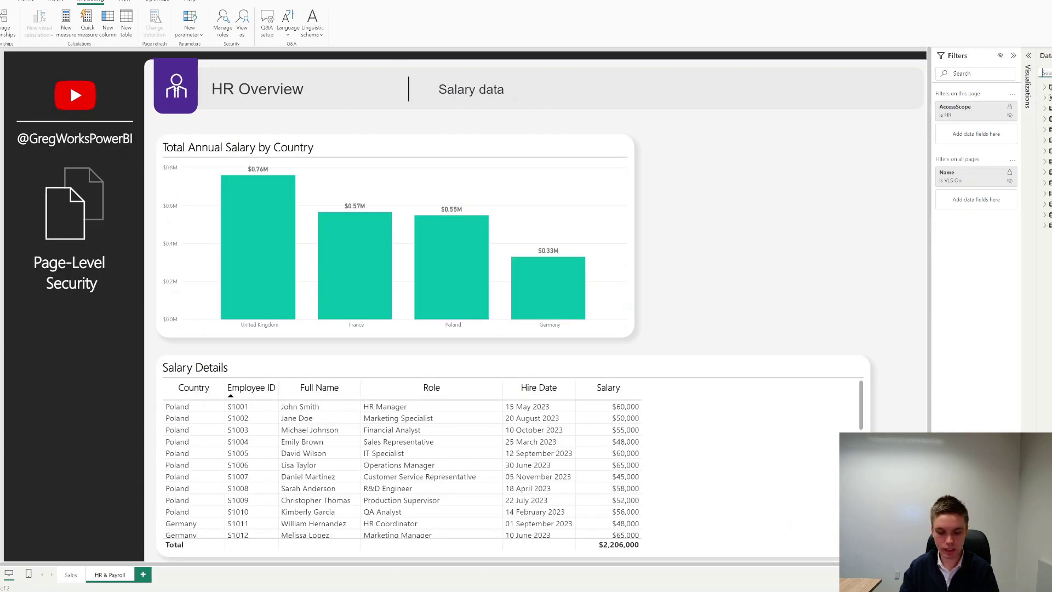
Search the data fields for t_ and select the AccessScope column
text(t s)
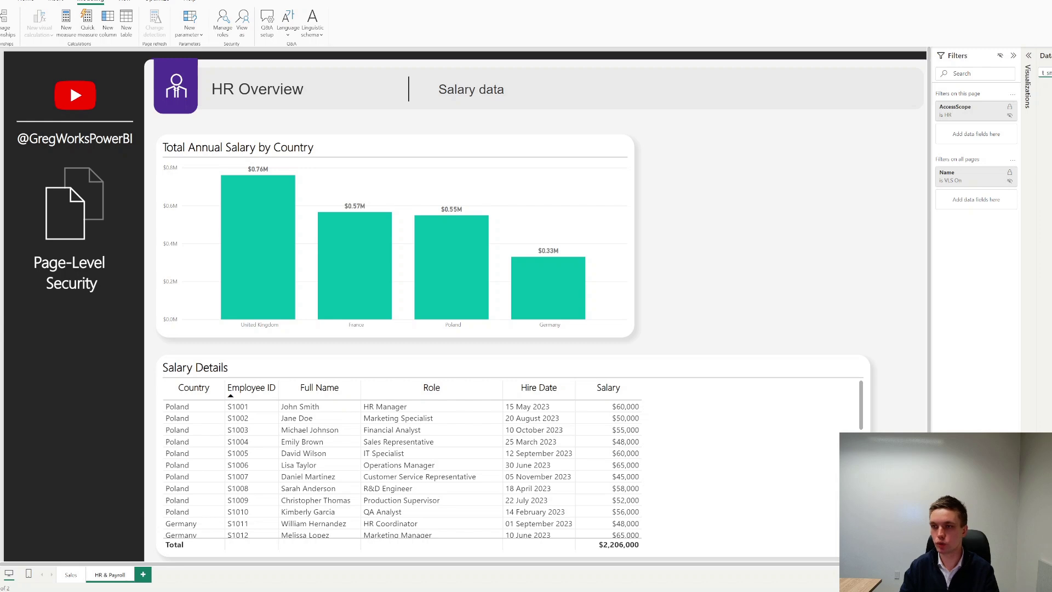
key(BackSpace)
key(BackSpace)
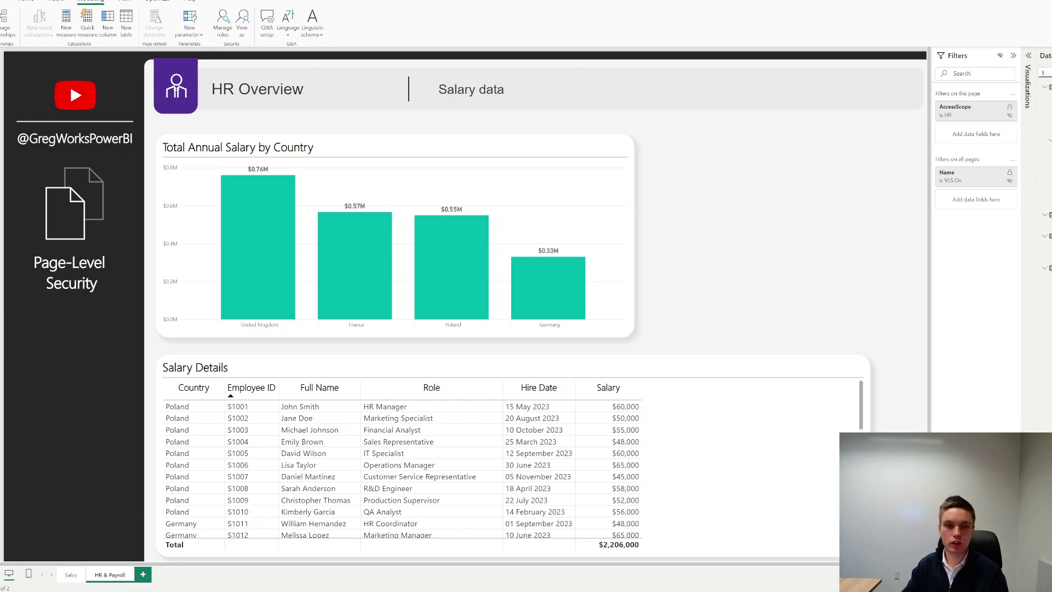
key(BackSpace)
click(1047, 225)
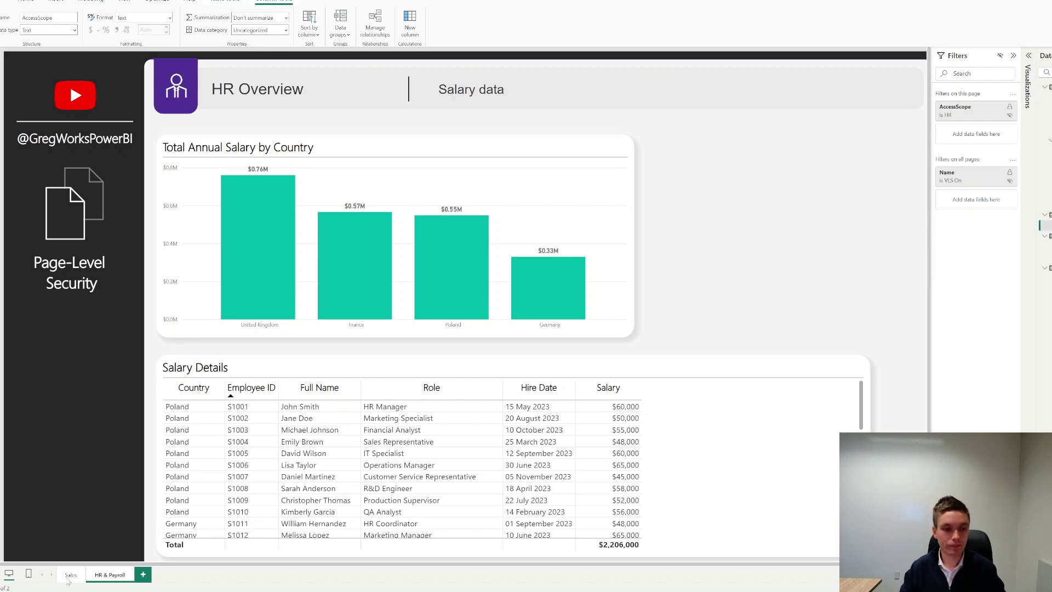
Clear the AccessScope page filter on the HR & Payroll page and set it to HR with basic filtering
click(1010, 115)
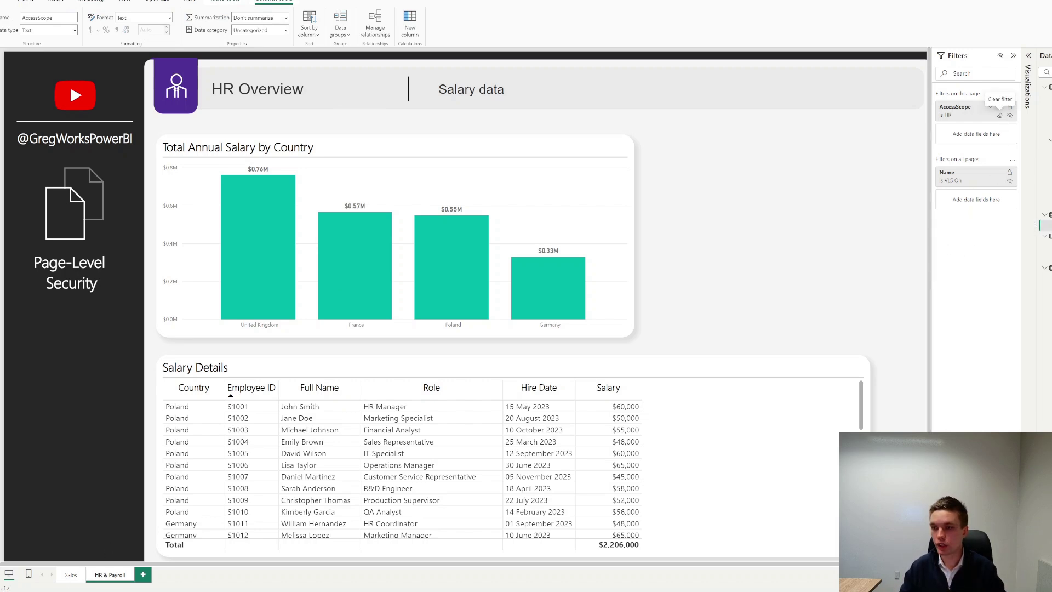
click(987, 118)
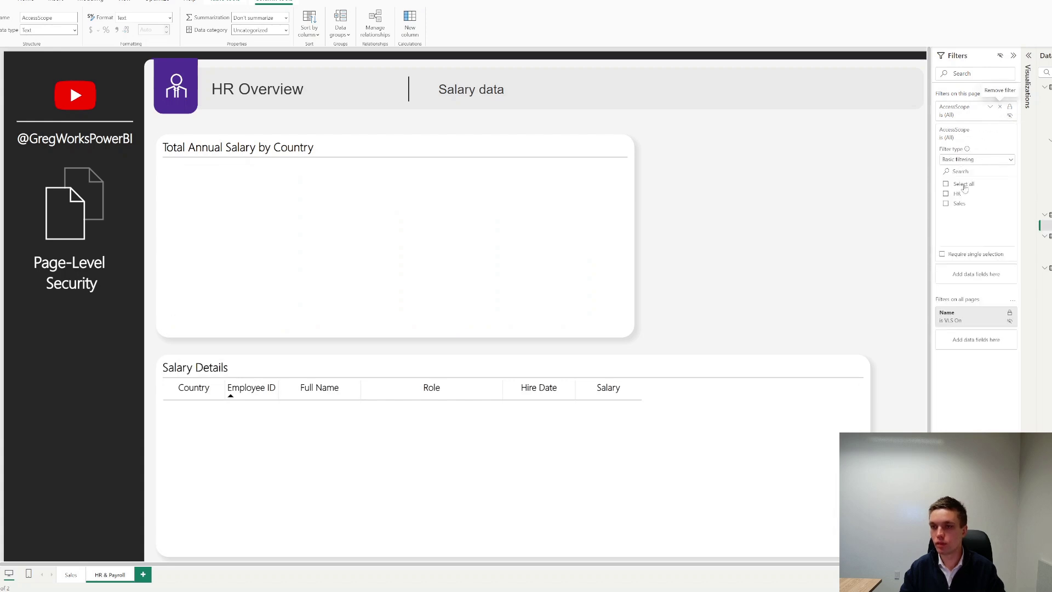
click(957, 172)
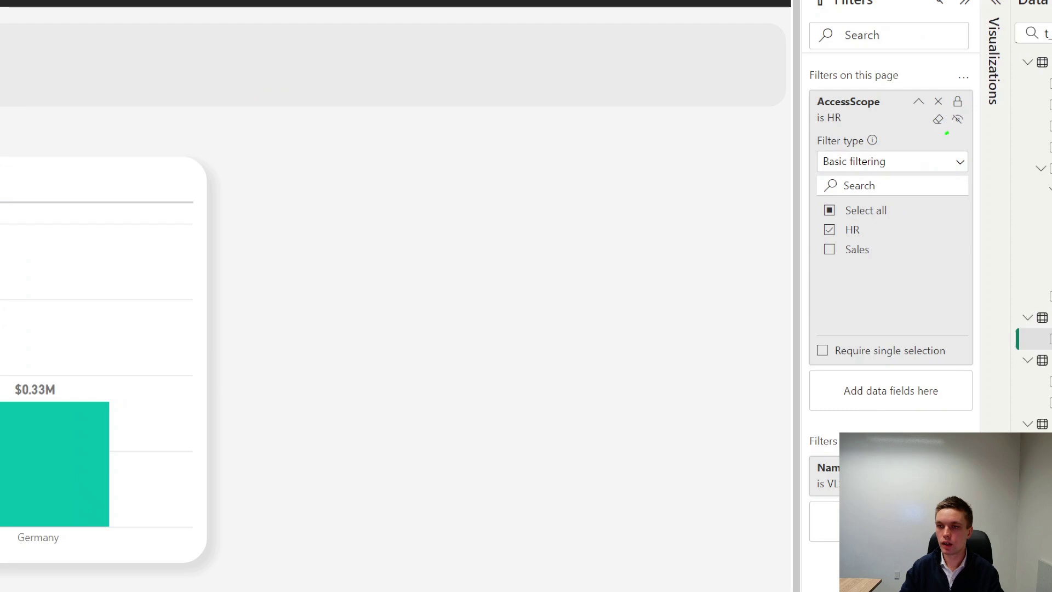
mouse_move(947, 132)
mouse_down()
mouse_move(967, 119)
mouse_move(941, 116)
mouse_move(967, 108)
mouse_move(945, 87)
mouse_up()
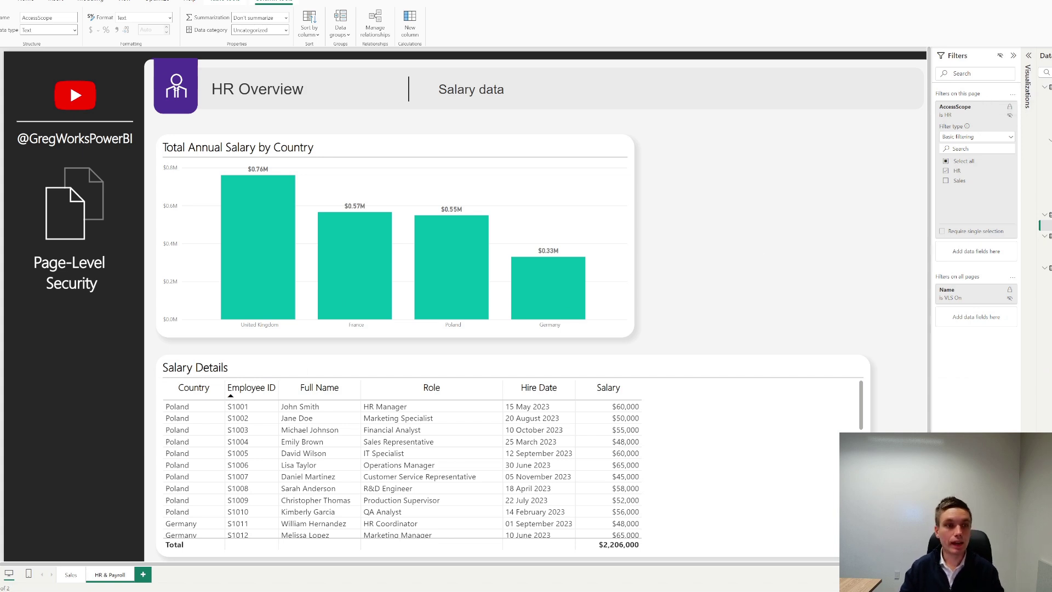
click(767, 170)
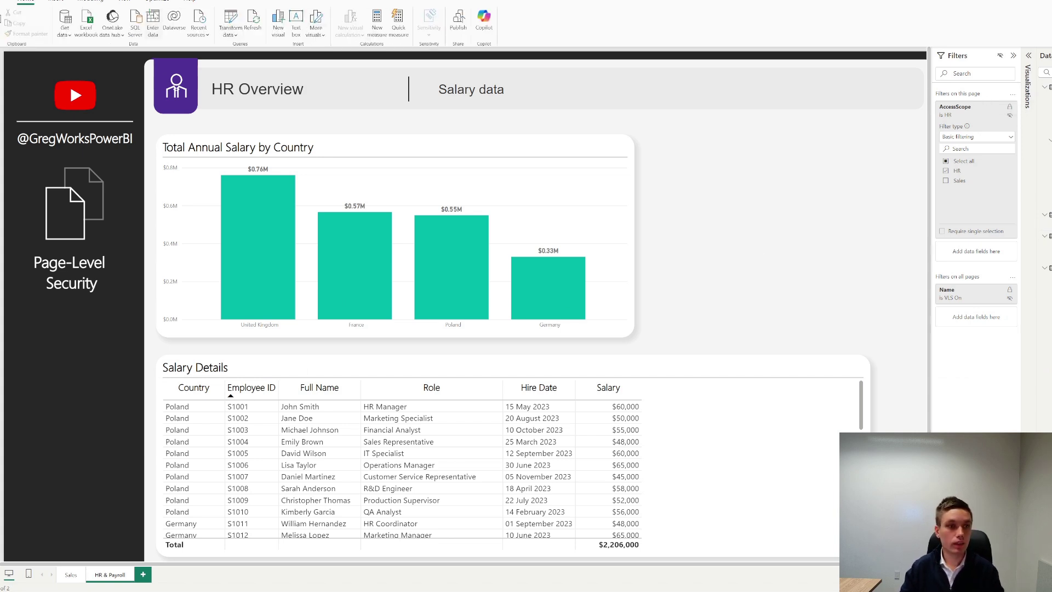
Preview the HR & Payroll and Sales pages as the KAM Poland role and stop viewing as that role
click(93, 2)
click(243, 30)
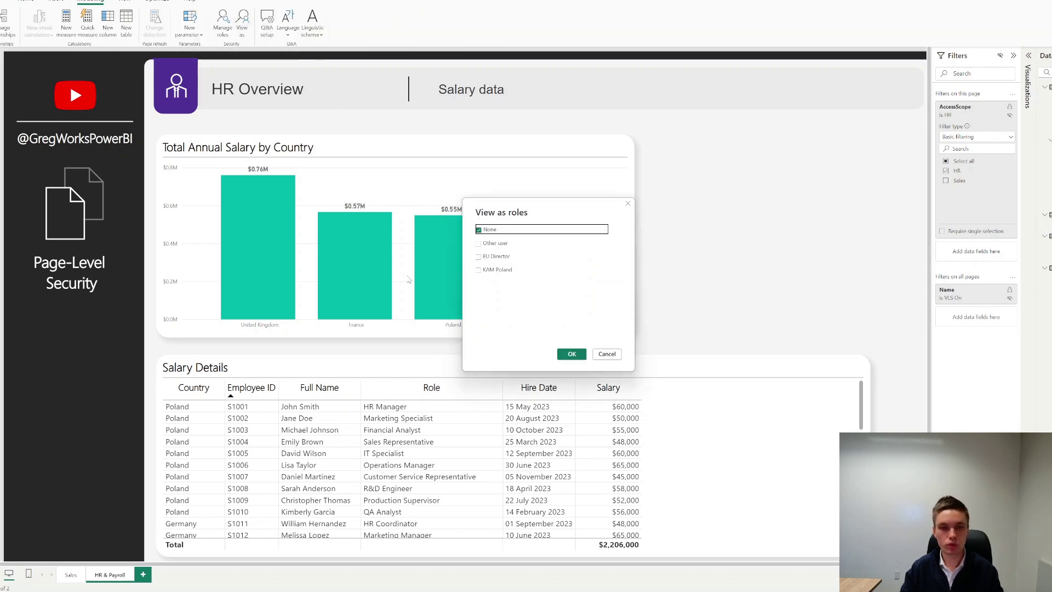
click(486, 269)
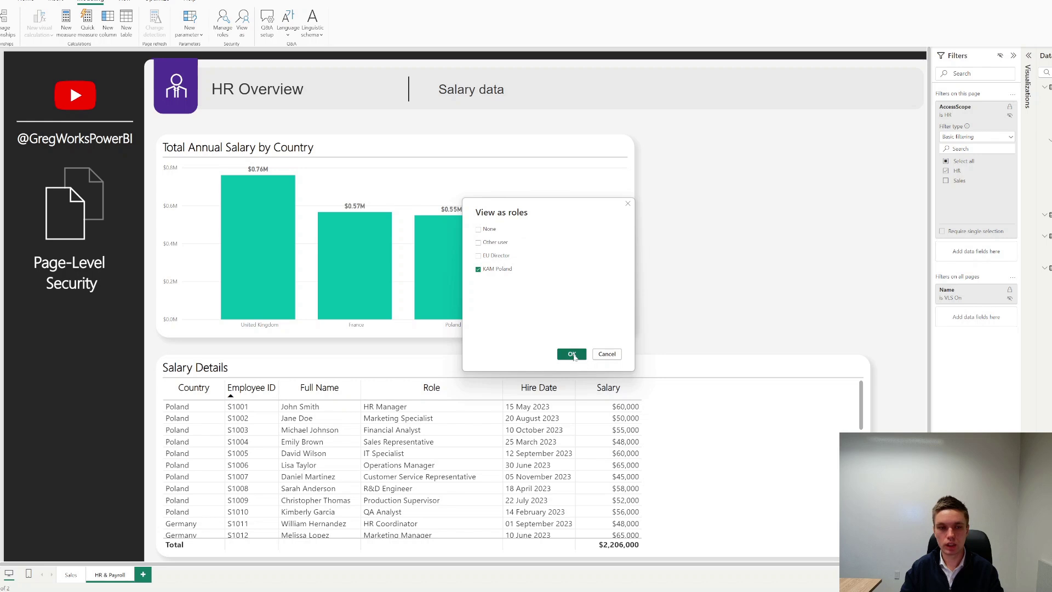
click(572, 355)
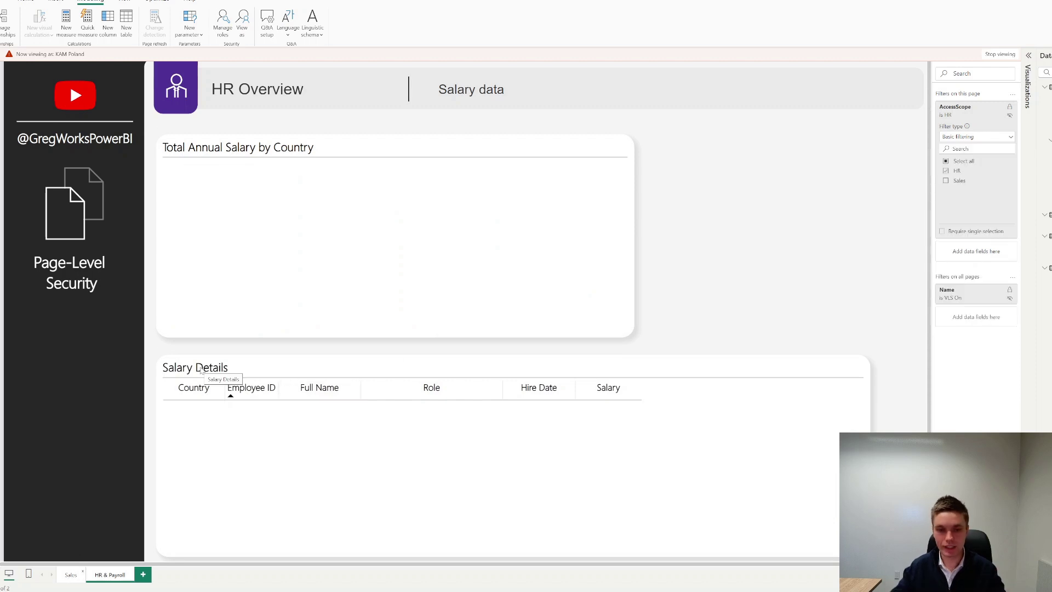
key(ctrl+Page_Up)
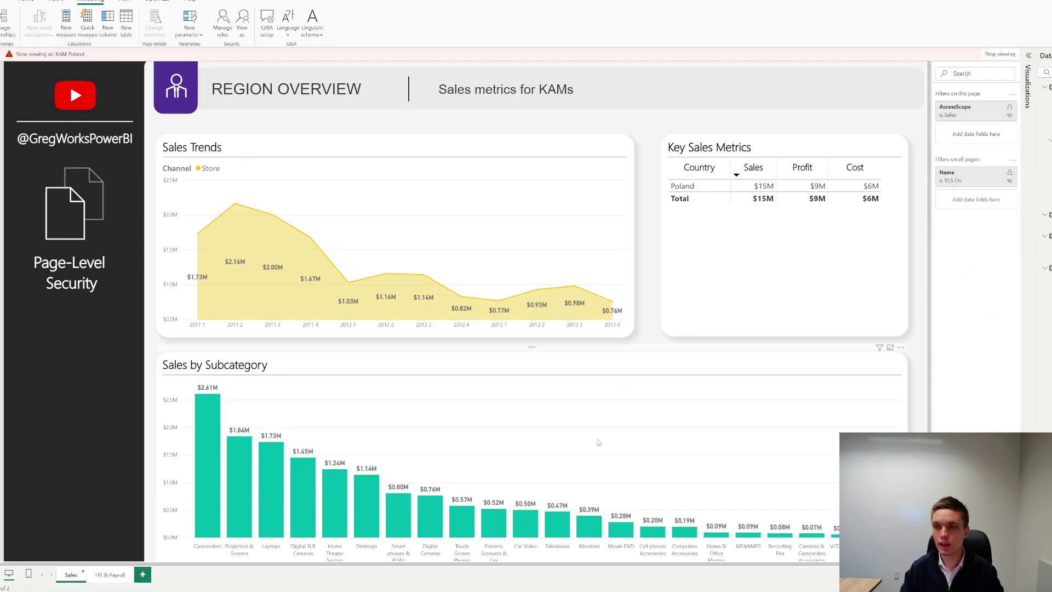
click(1000, 54)
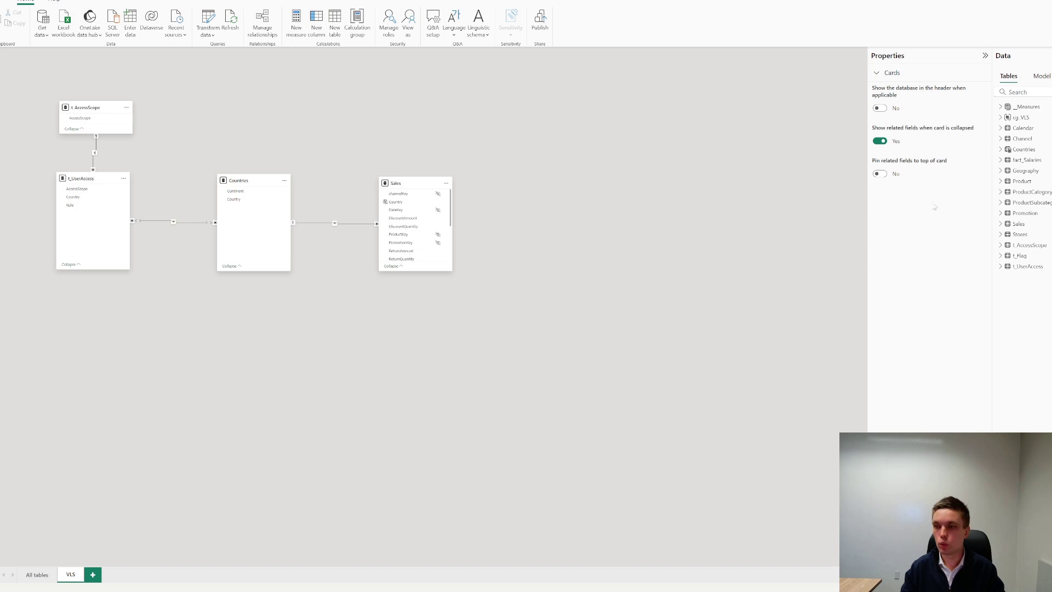
Examine the DAX expression of the VLS On calculation item in the cg_VLS calculation group and return to the report
click(1005, 120)
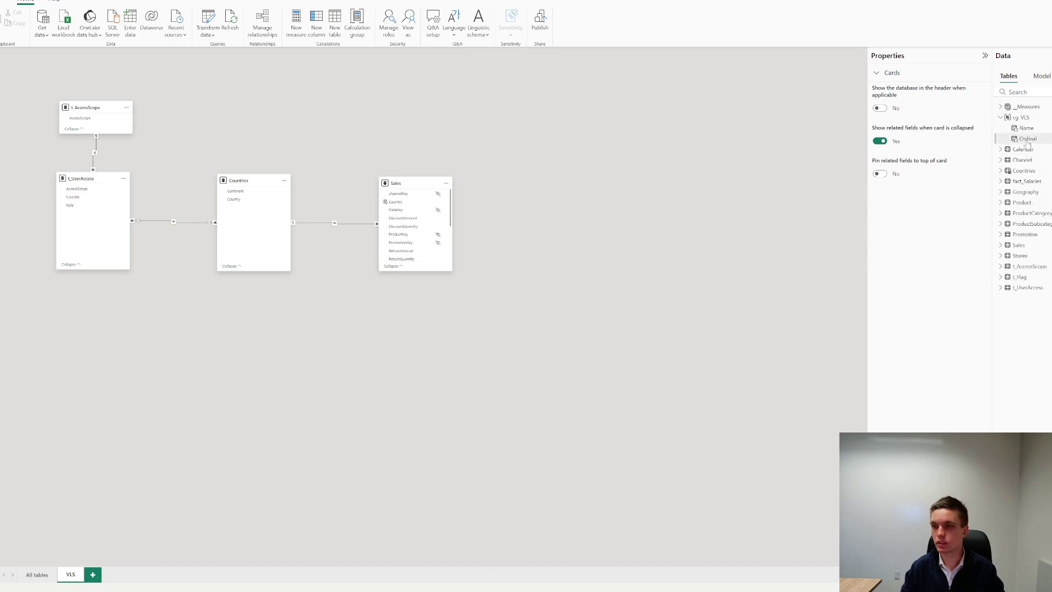
click(1027, 137)
click(1027, 130)
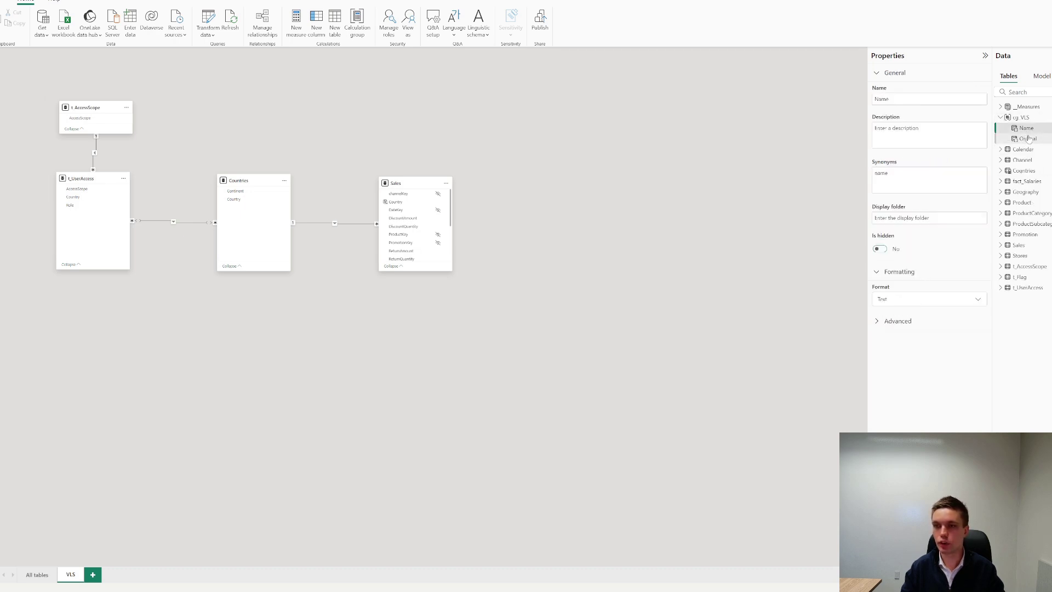
click(1041, 76)
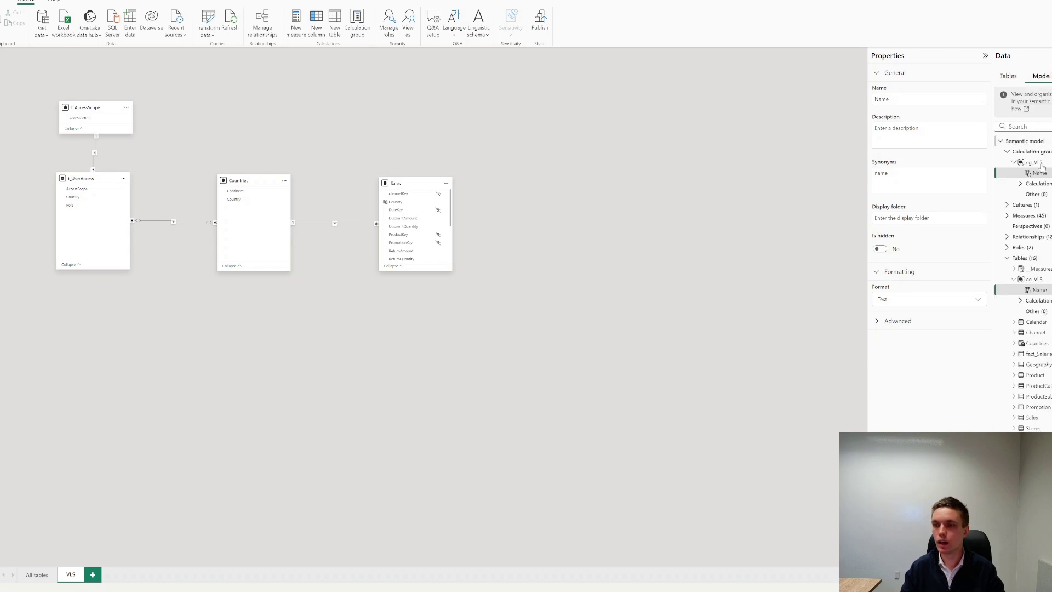
click(1020, 184)
click(1041, 194)
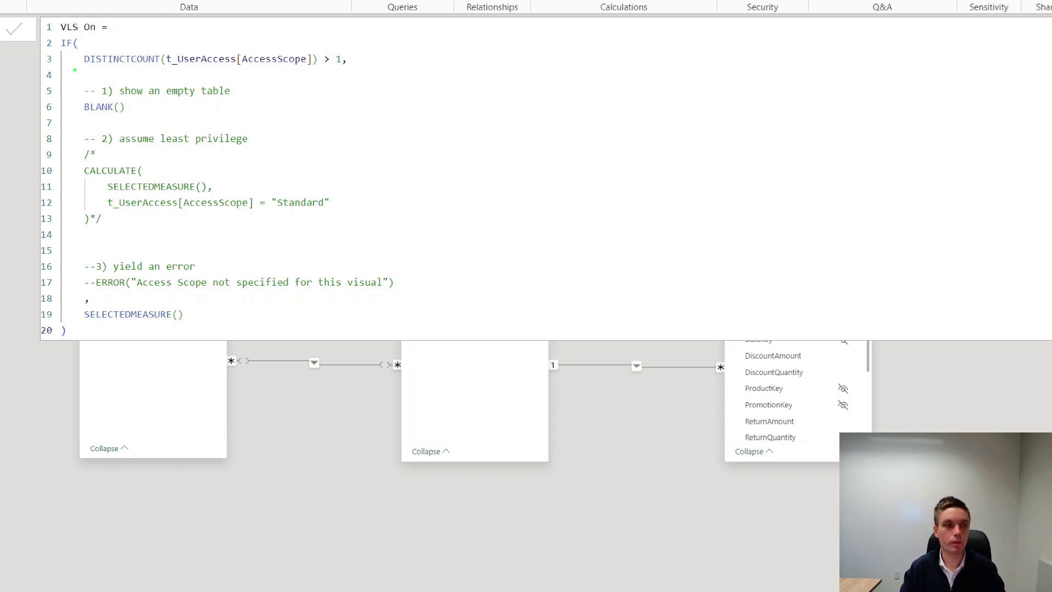
mouse_move(83, 116)
mouse_down()
mouse_move(141, 116)
mouse_move(141, 101)
mouse_up()
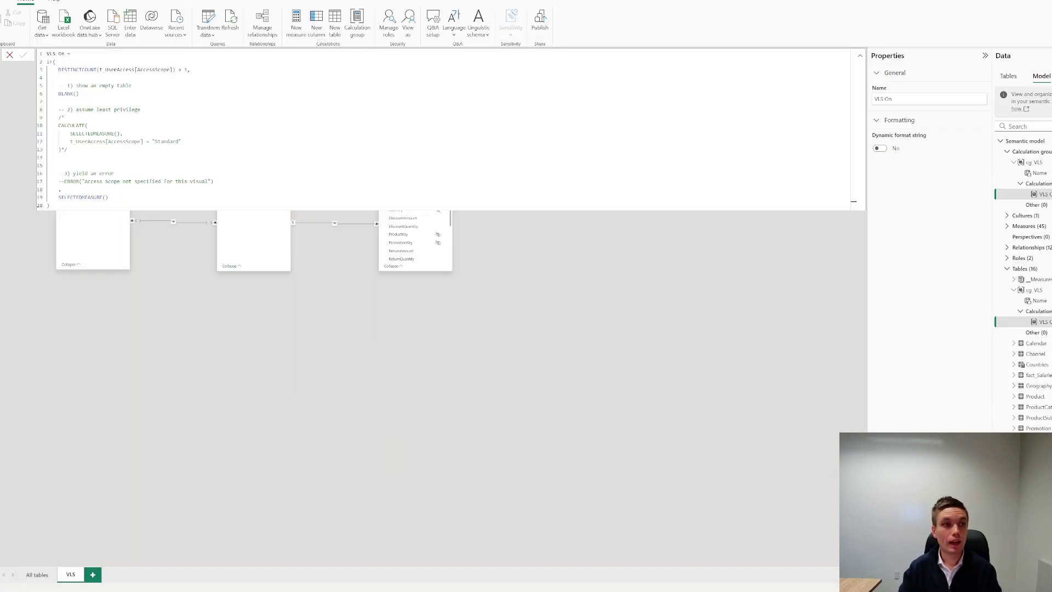
click(3, 56)
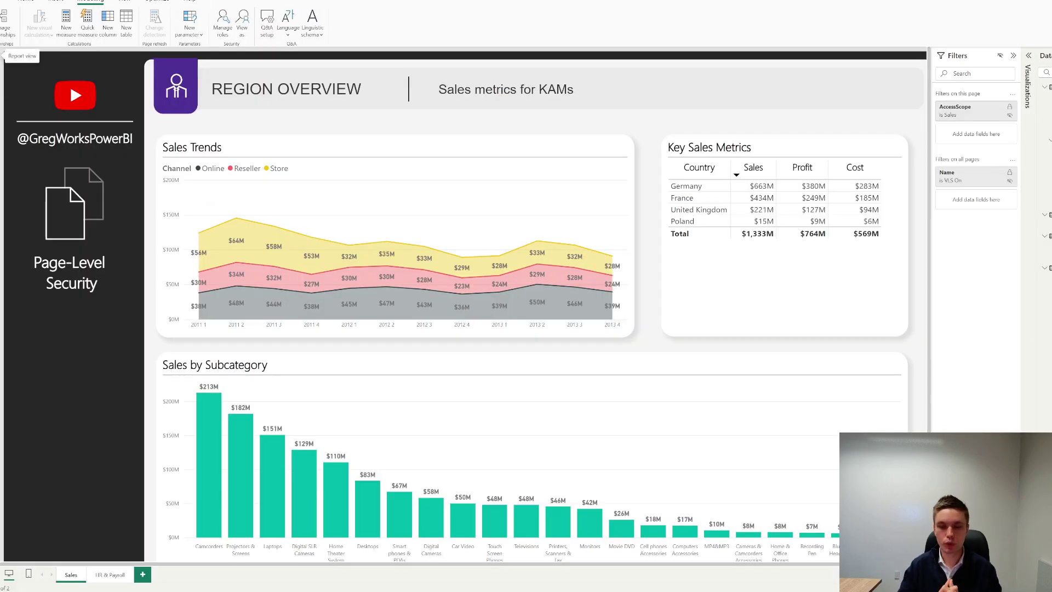